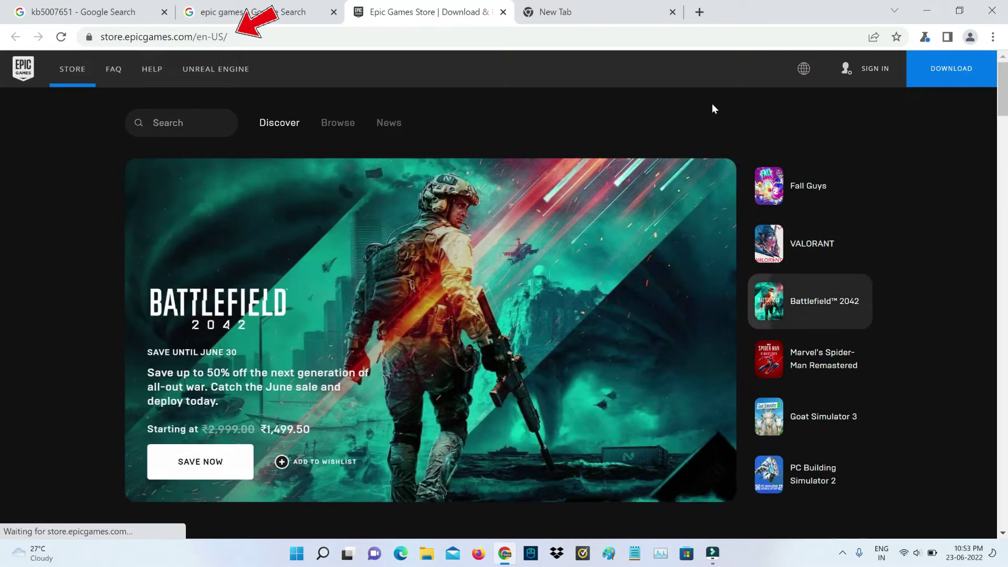
Sign in with an Epic Games account using the browser's autofilled credentials
{"action": "left_click", "coordinate": [881, 67]}
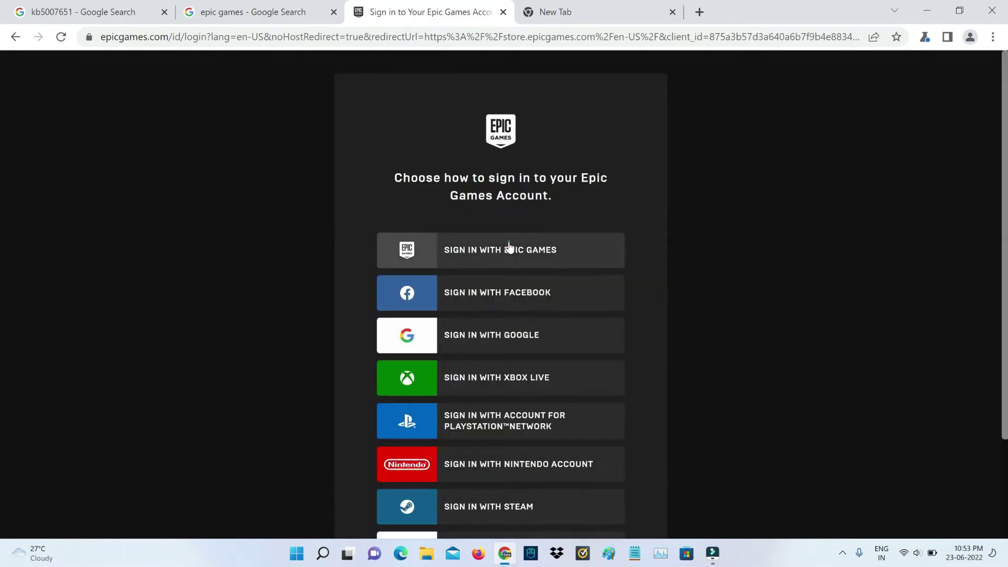
{"action": "left_click", "coordinate": [509, 246]}
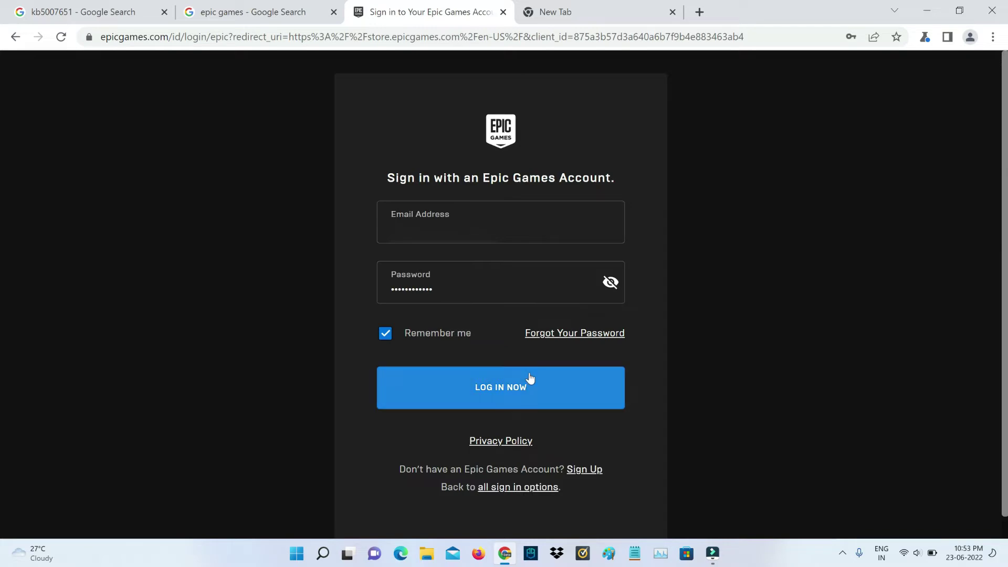
{"action": "left_click", "coordinate": [530, 377]}
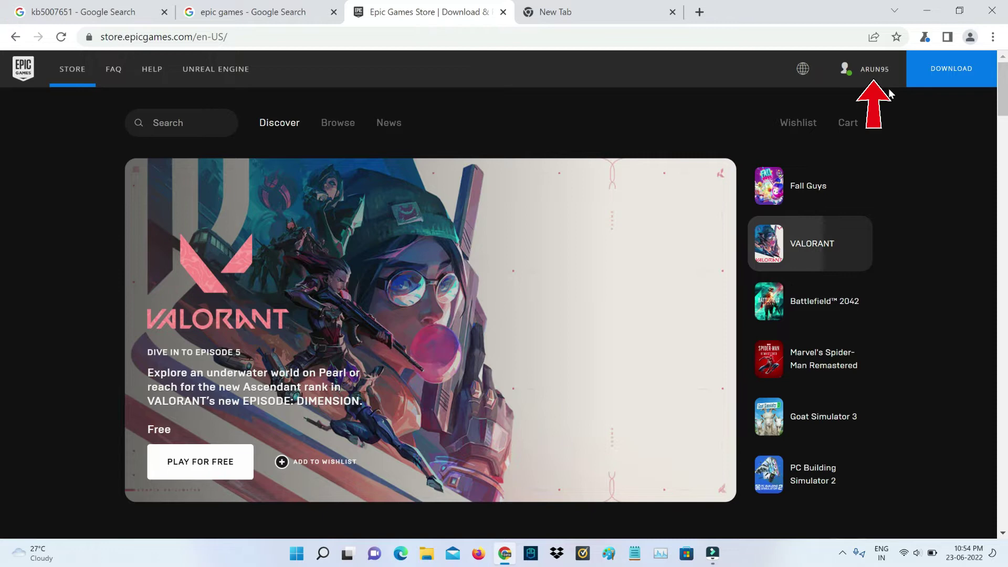
Go to Account settings from the account menu and open the Password & Security page
{"action": "mouse_move", "coordinate": [881, 69]}
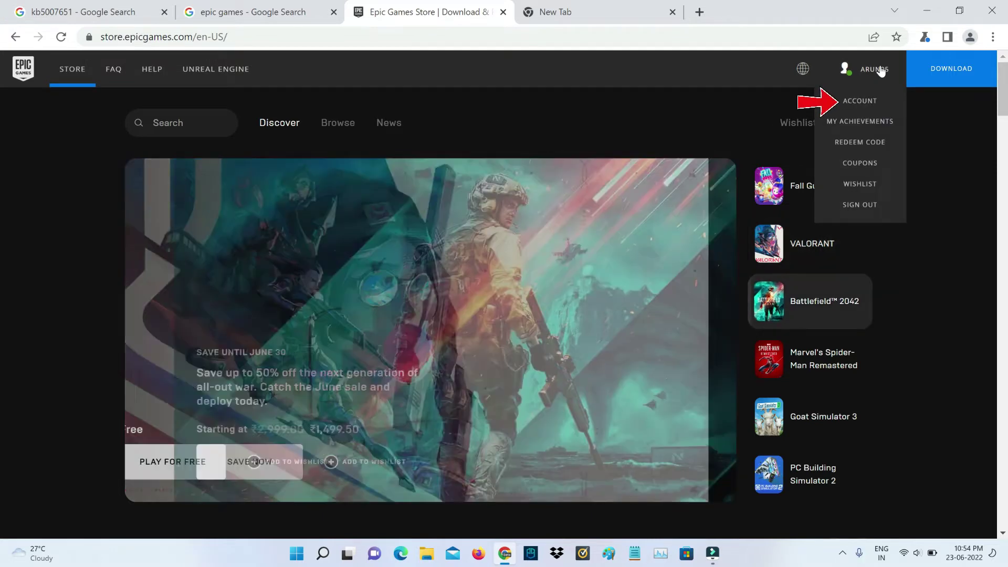
{"action": "left_click", "coordinate": [866, 104]}
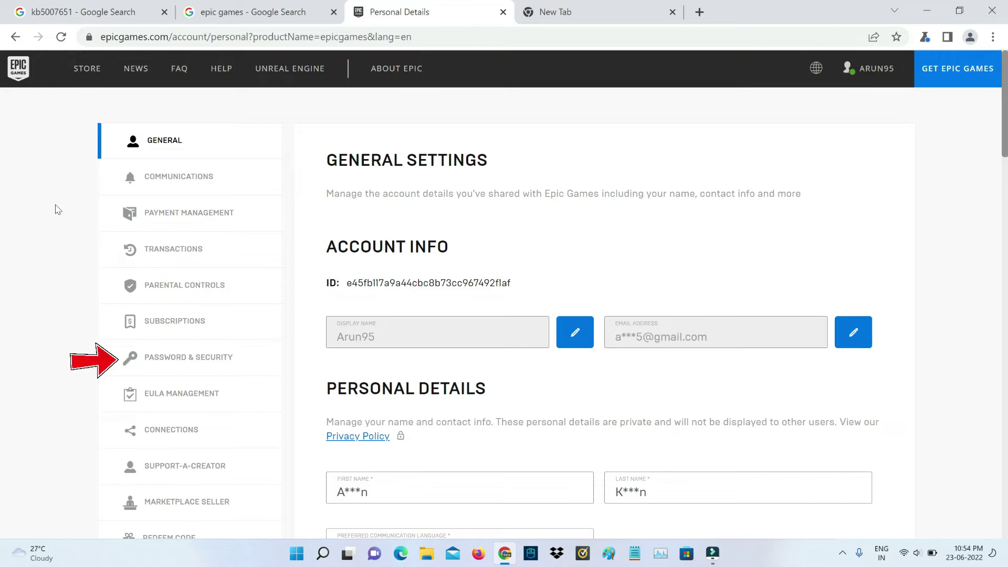
{"action": "left_click", "coordinate": [160, 359]}
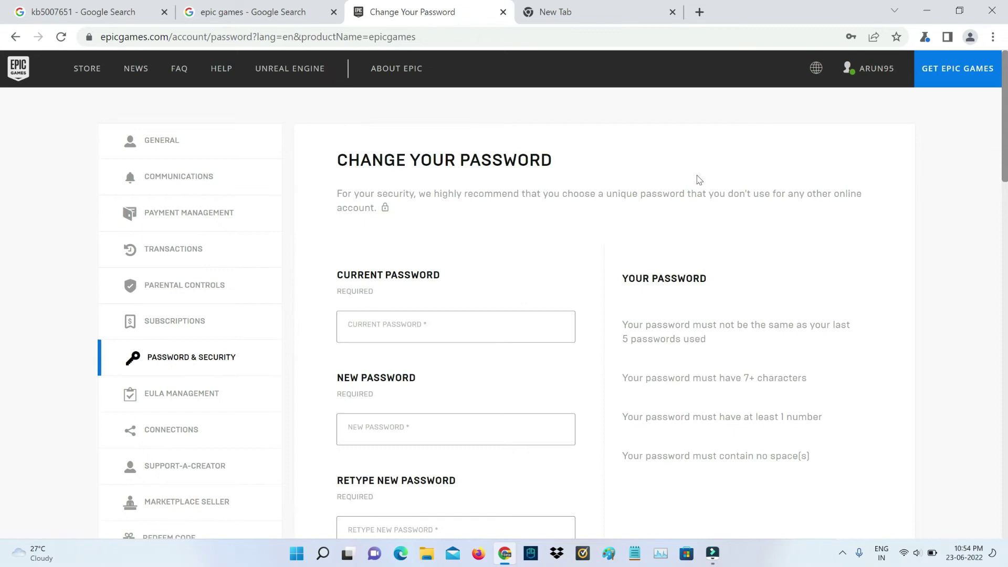
Scroll to Two-Factor Authentication and switch on the Third-Party Authenticator App toggle
{"action": "left_click_drag", "start_coordinate": [1006, 130], "coordinate": [1006, 337]}
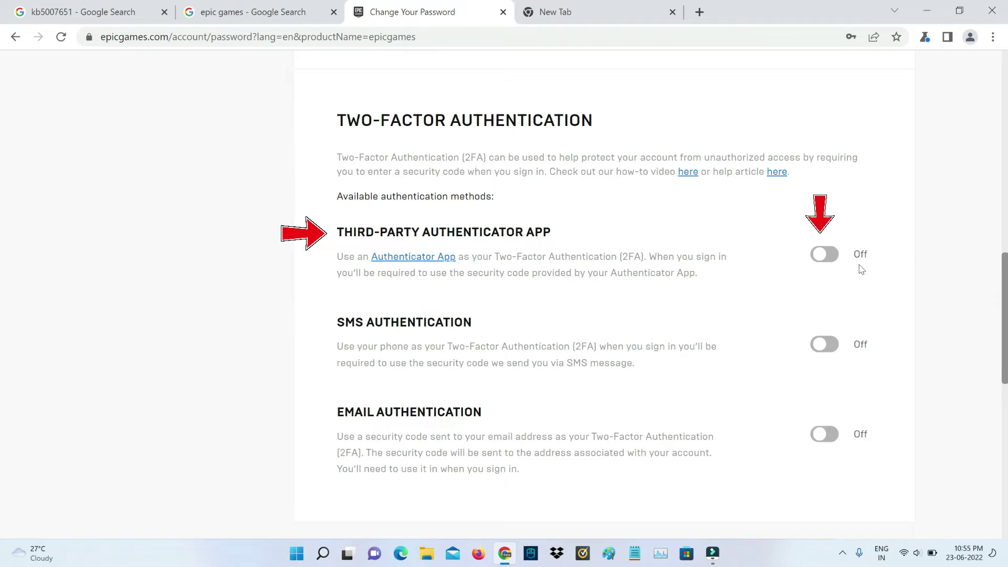
{"action": "left_click", "coordinate": [838, 256]}
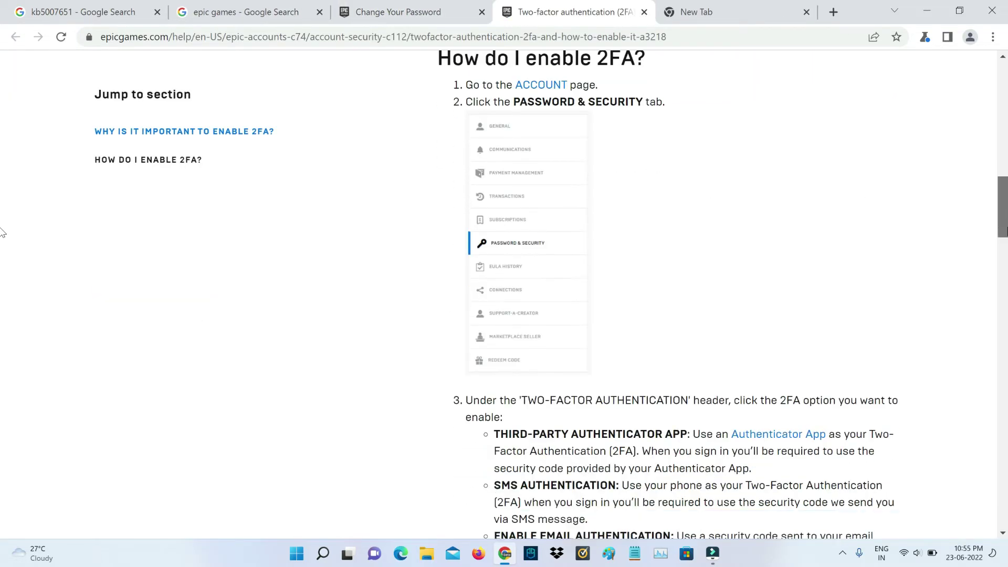
Read through the 2FA help article, then switch back to the account settings tab
{"action": "scroll", "coordinate": [1, 295], "scroll_direction": "down", "scroll_amount": 8}
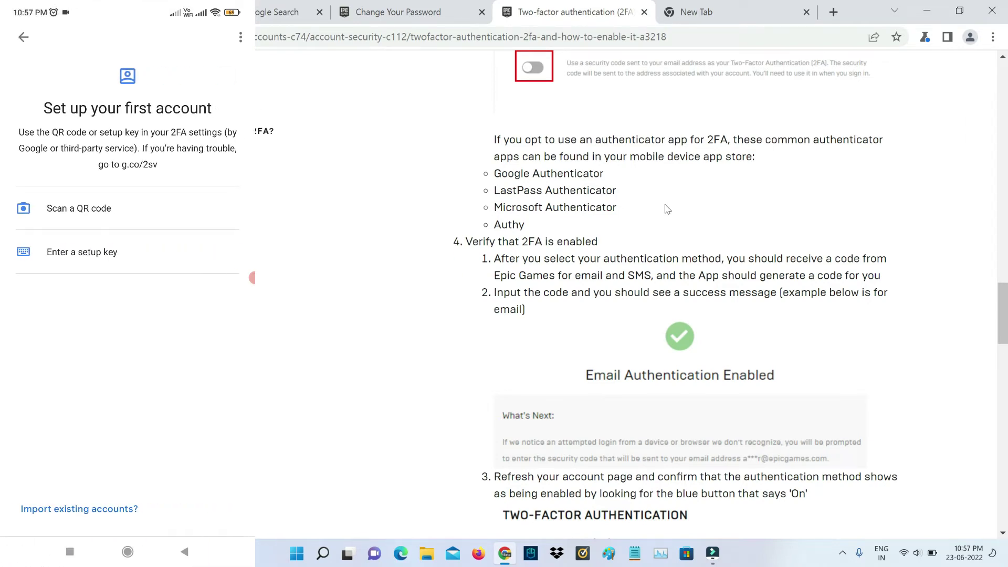
{"action": "key", "text": "ctrl+shift+Tab"}
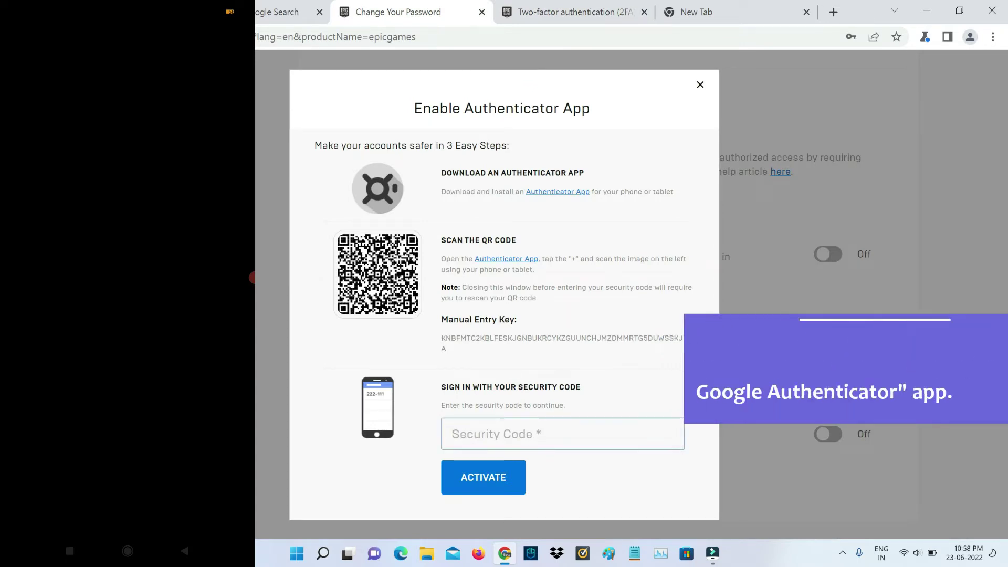
Activate the authenticator app with its six-digit security code and download the backup codes
{"action": "left_click", "coordinate": [452, 433]}
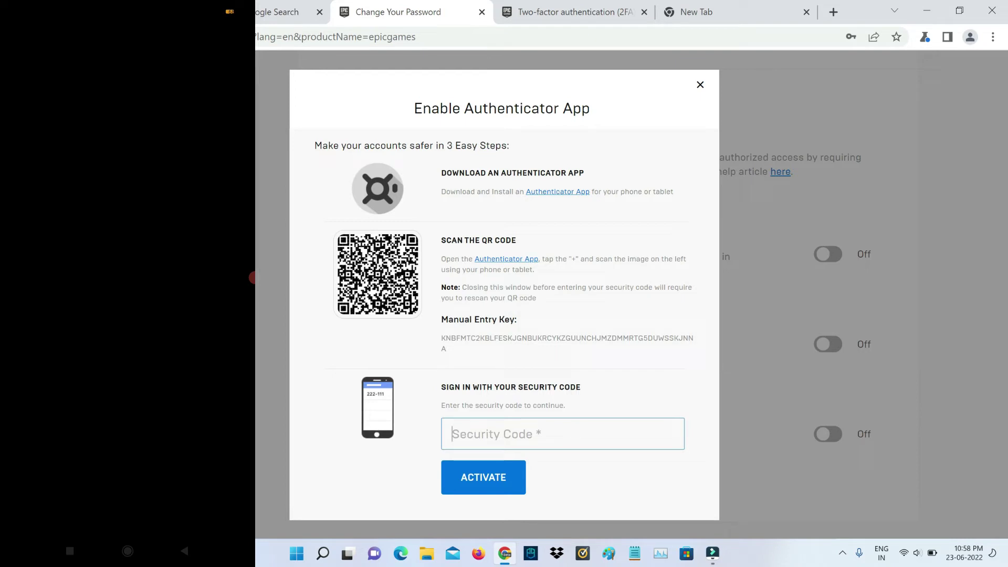
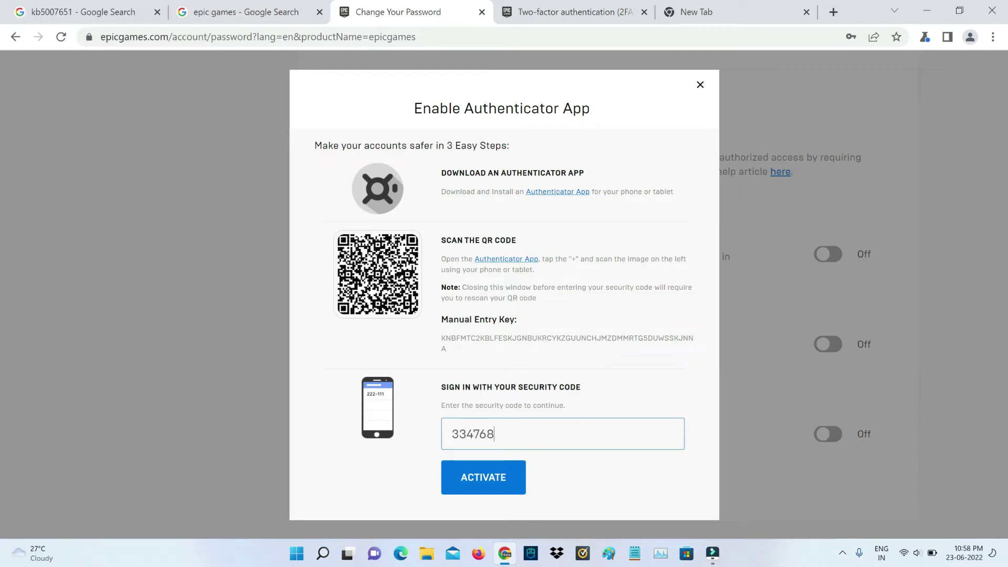
{"action": "left_click", "coordinate": [502, 487]}
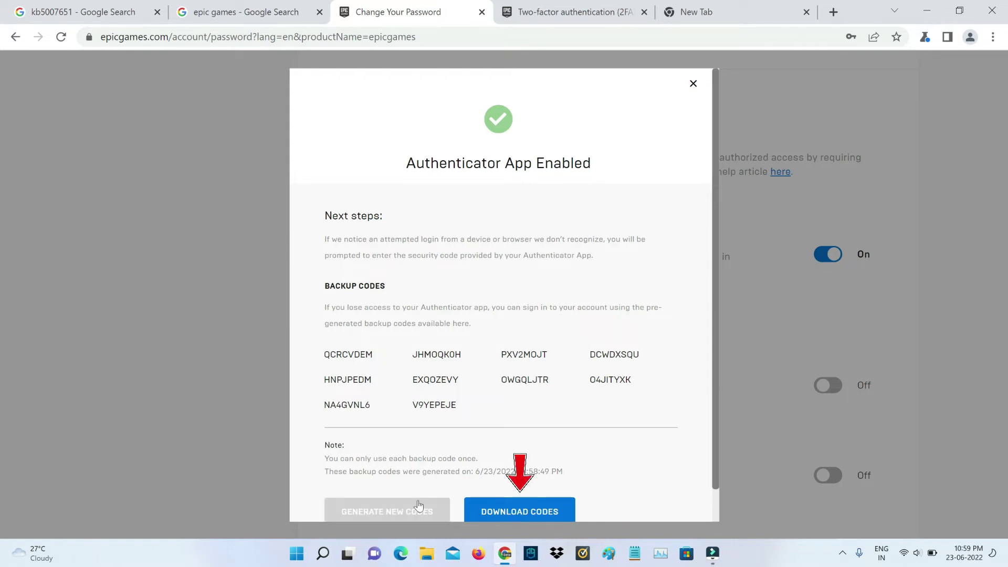
{"action": "left_click", "coordinate": [520, 511]}
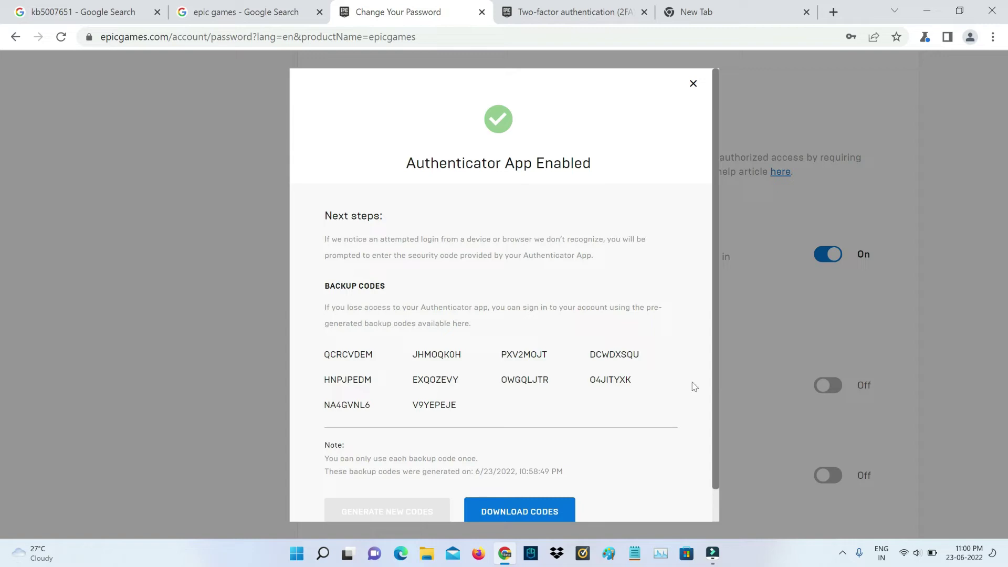
Close the confirmation, sign out from the account menu, and return to the sign-in form
{"action": "left_click", "coordinate": [694, 86]}
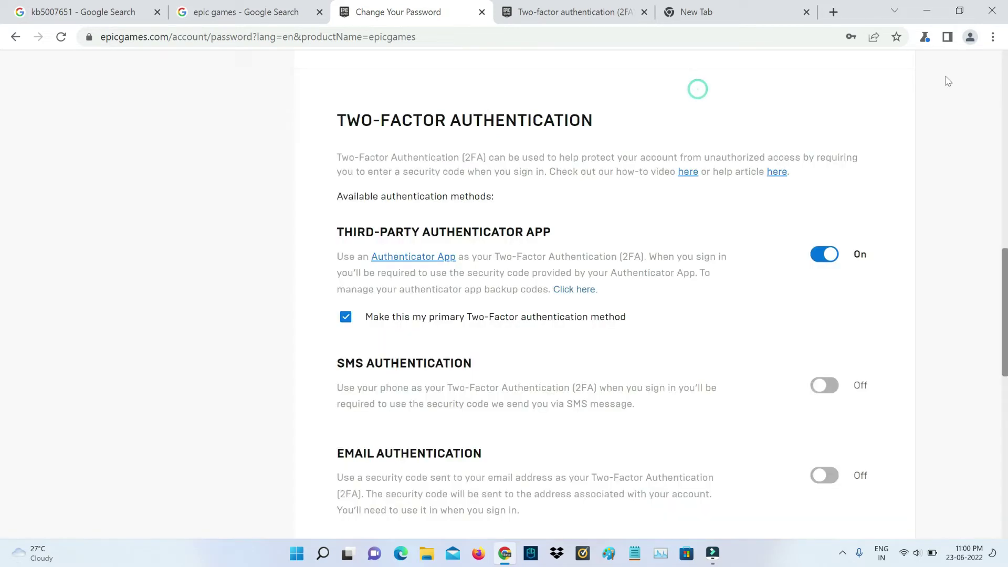
{"action": "mouse_move", "coordinate": [876, 75]}
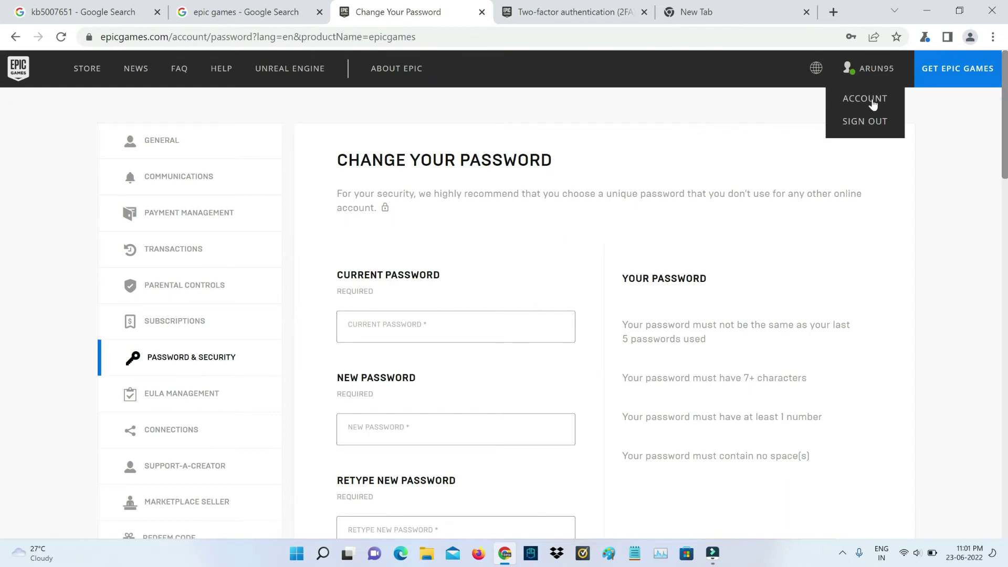
{"action": "left_click", "coordinate": [872, 124]}
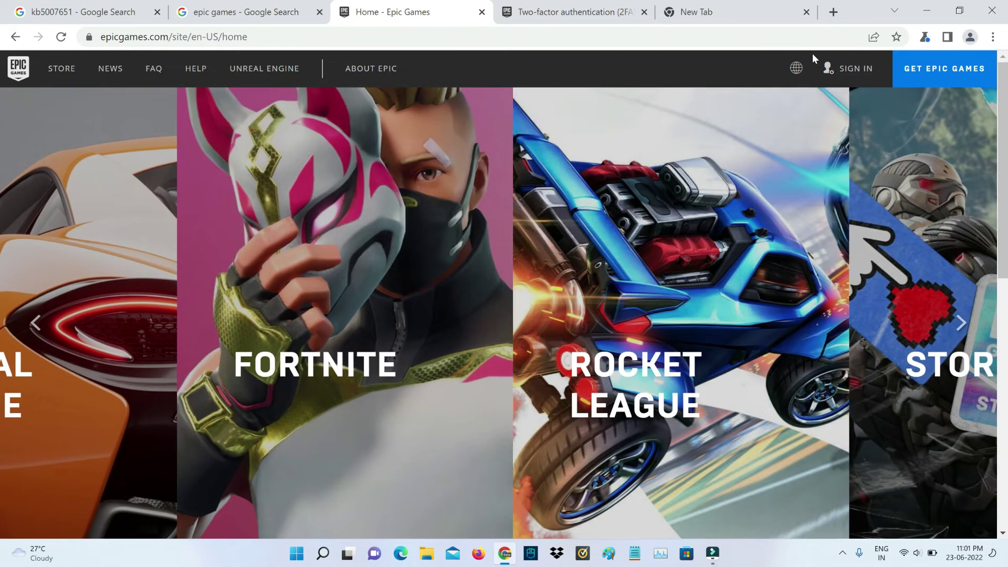
{"action": "left_click", "coordinate": [858, 73]}
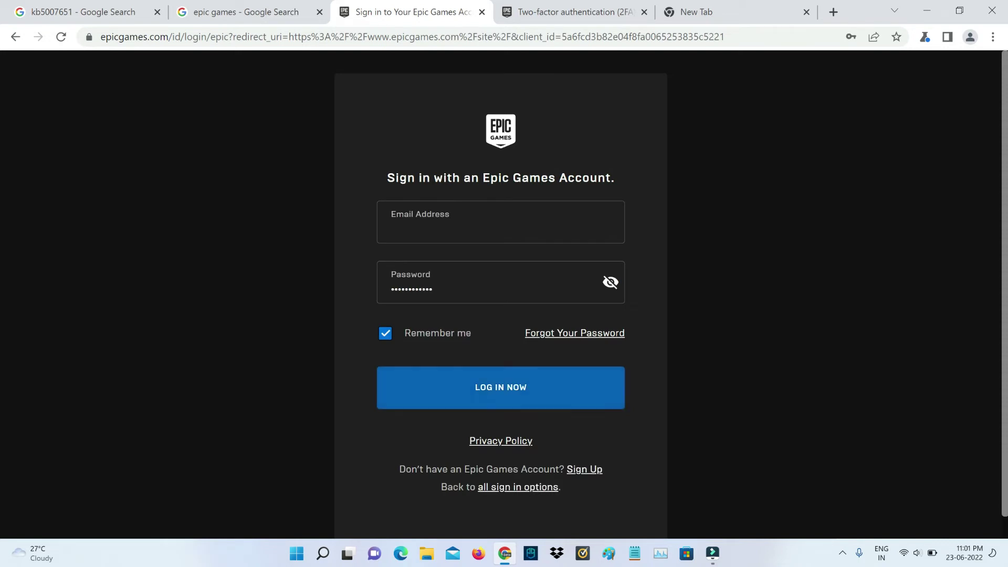
Log in again, completing sign-in with the authenticator app's six-digit security code
{"action": "left_click", "coordinate": [535, 395]}
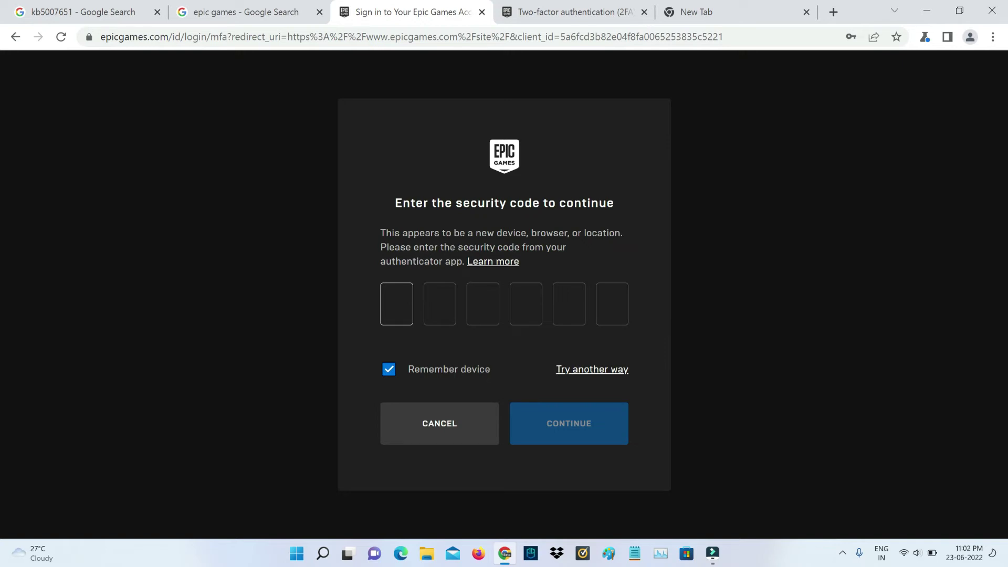
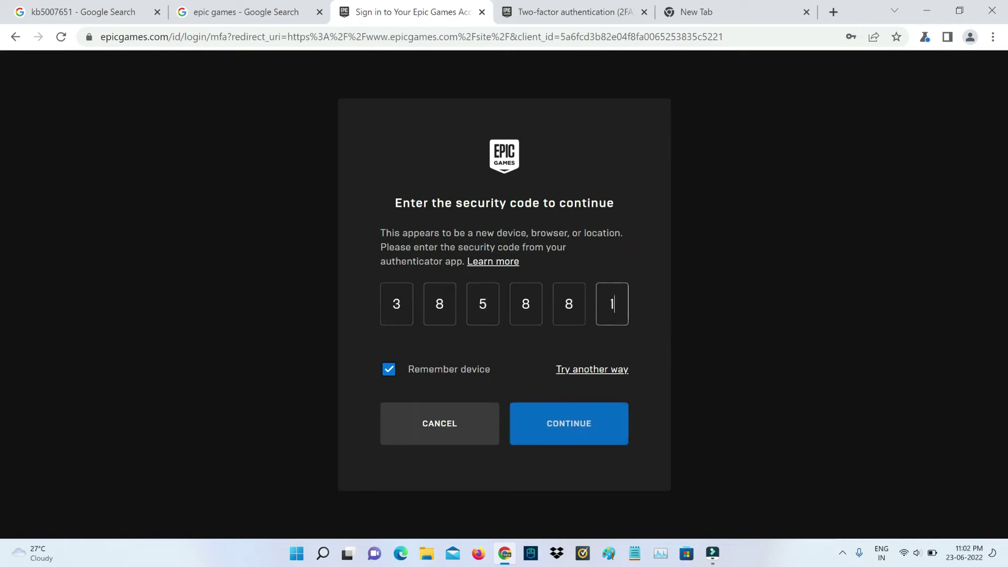
{"action": "left_click", "coordinate": [550, 428]}
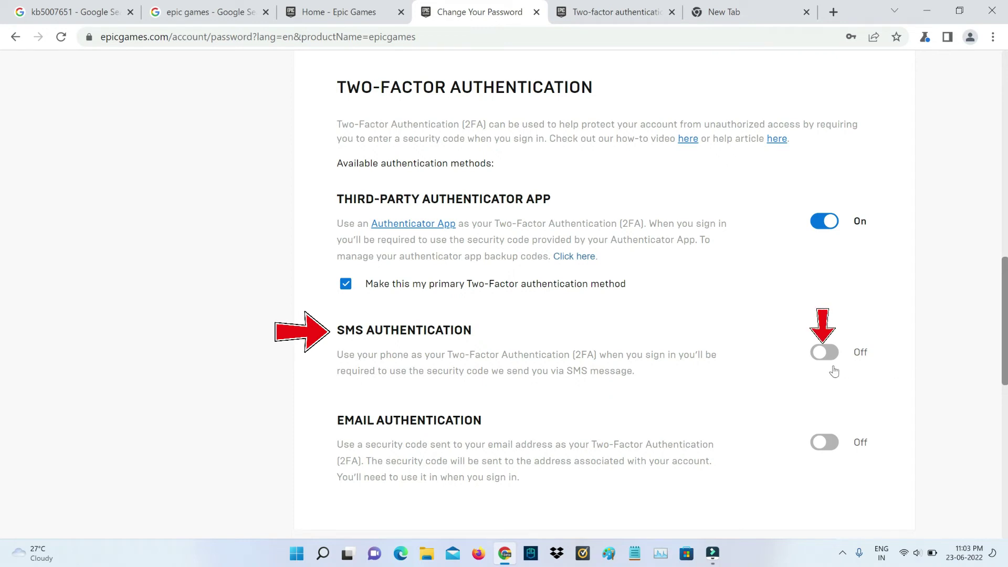
Switch on SMS Authentication, choose India (+91), enter the phone number, and send a code
{"action": "left_click", "coordinate": [825, 350]}
{"action": "left_click", "coordinate": [411, 351]}
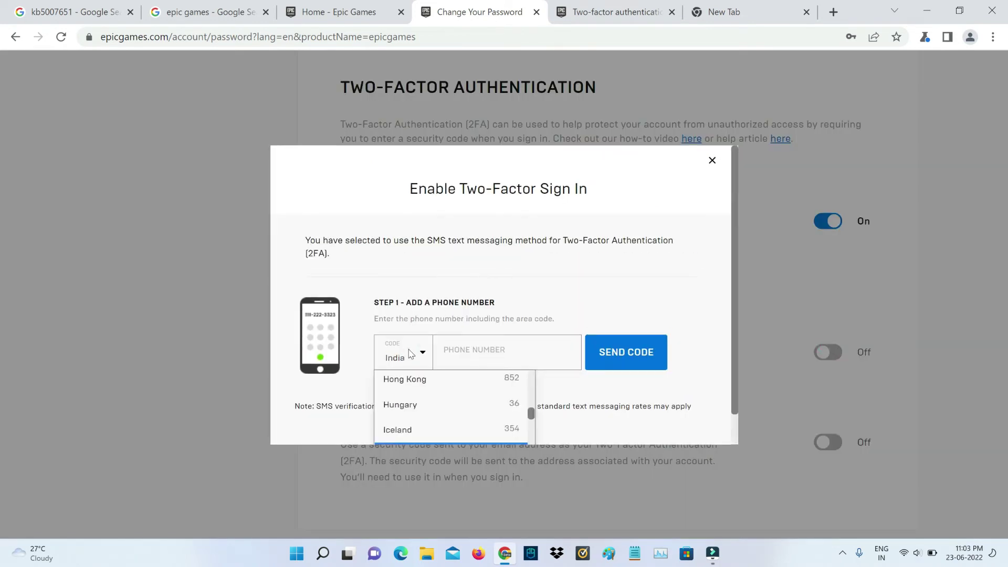
{"action": "type", "text": "ind"}
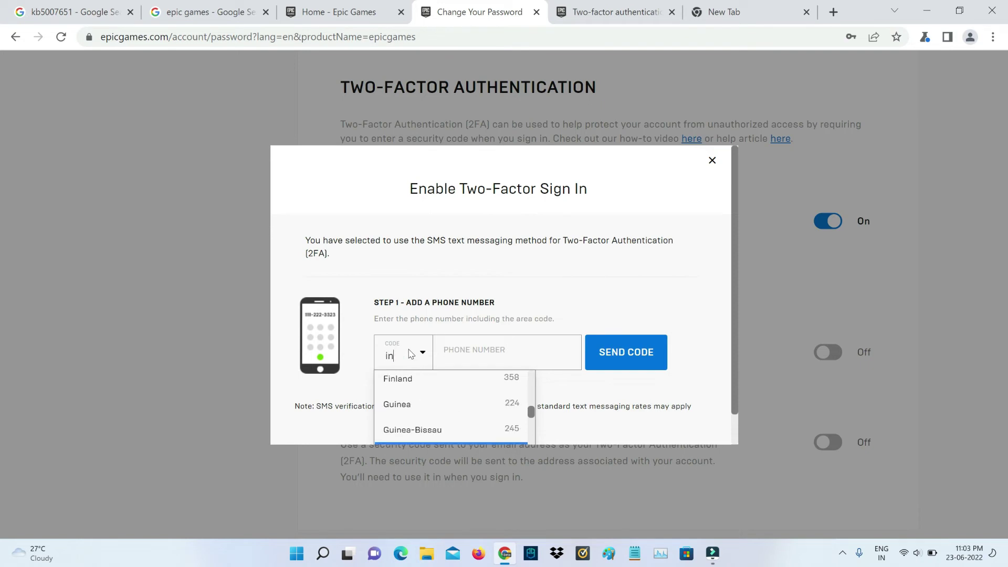
{"action": "left_click", "coordinate": [412, 411]}
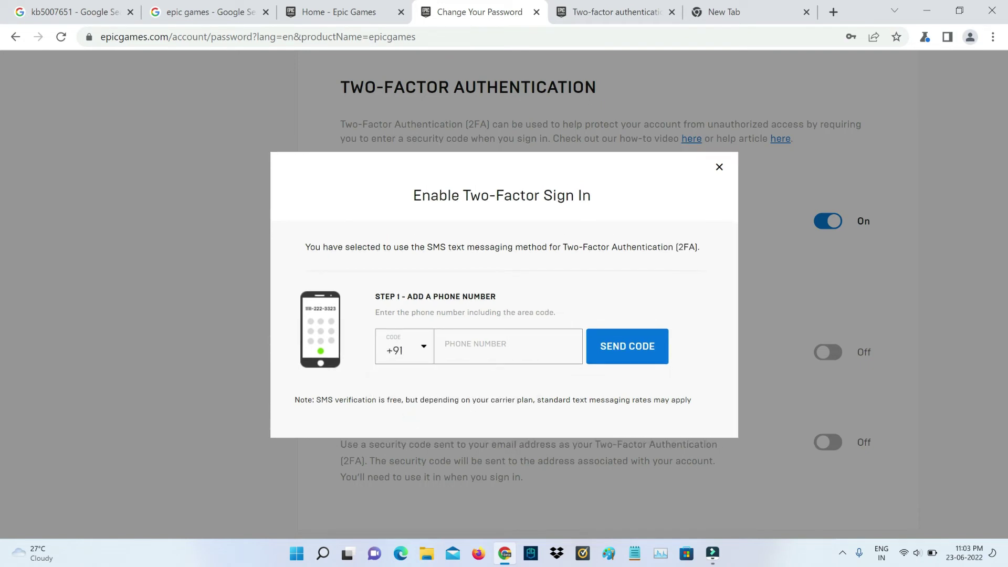
{"action": "left_click", "coordinate": [488, 350]}
{"action": "type", "text": "807"}
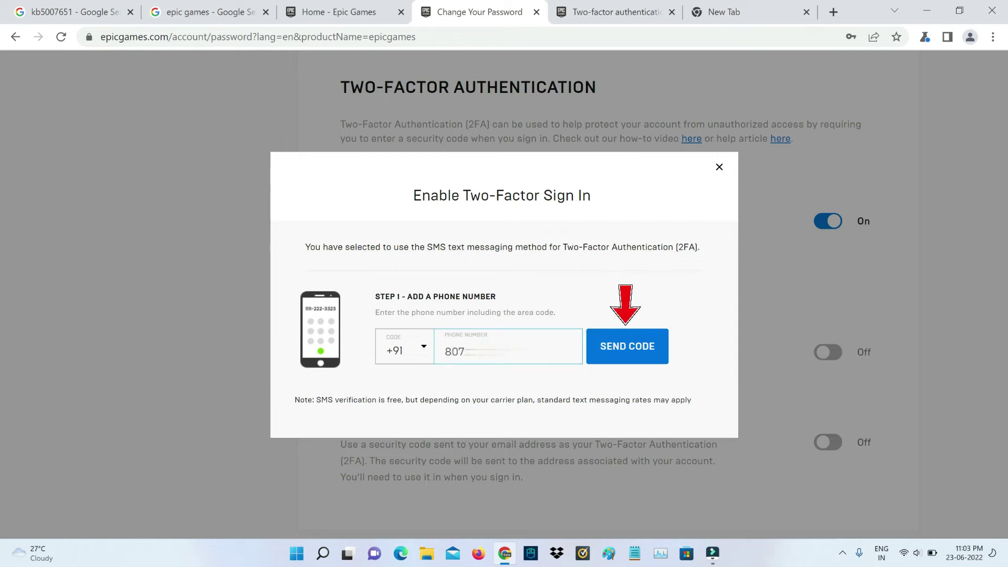
{"action": "left_click", "coordinate": [625, 344]}
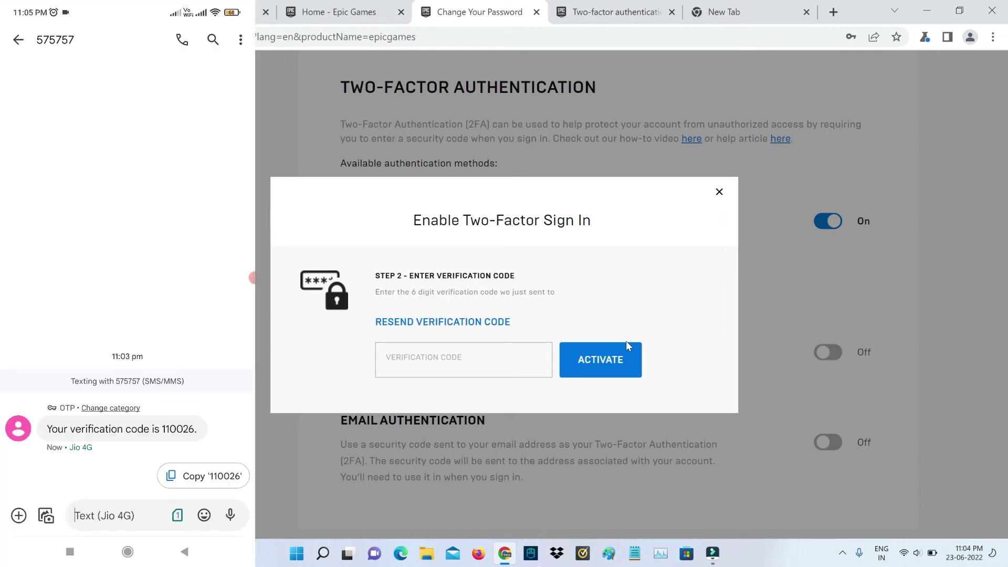
Enter the texted verification code, activate SMS authentication, and dismiss the confirmation
{"action": "left_click", "coordinate": [463, 359]}
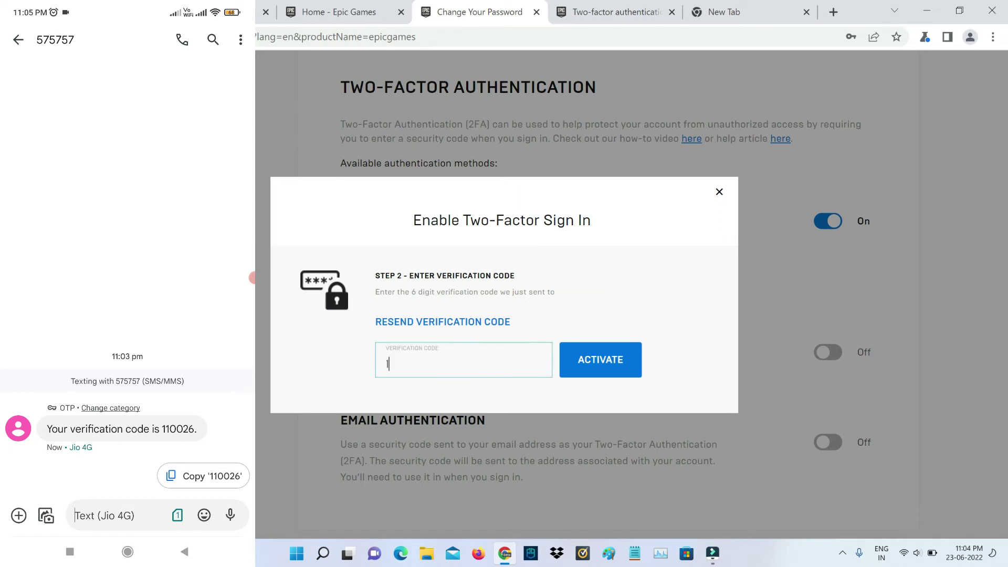
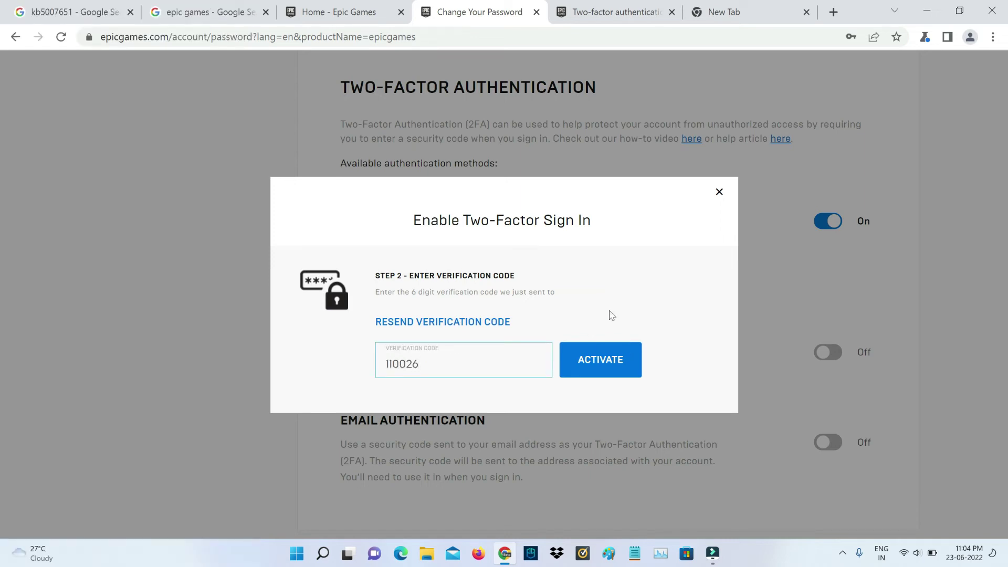
{"action": "left_click", "coordinate": [618, 366]}
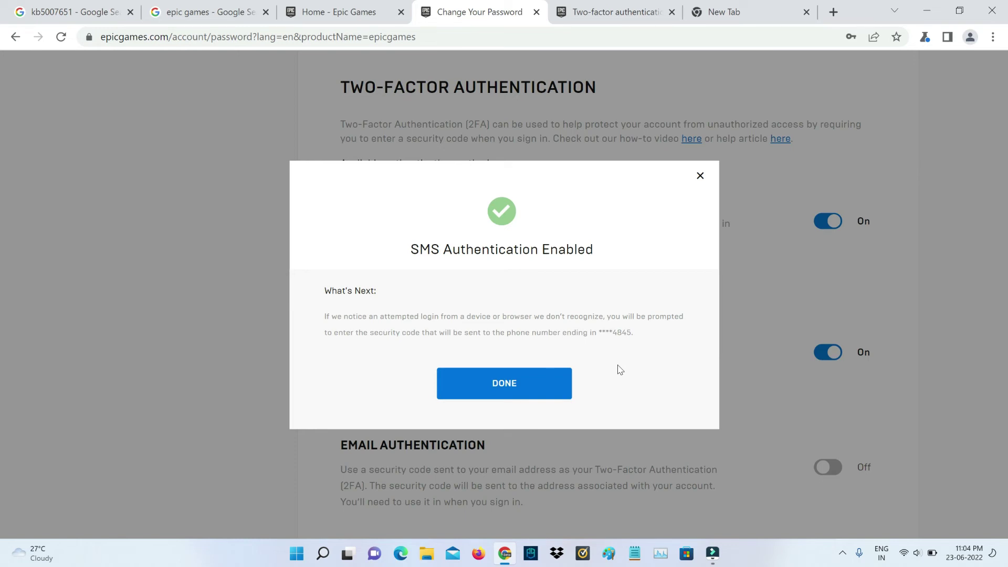
{"action": "left_click", "coordinate": [937, 262]}
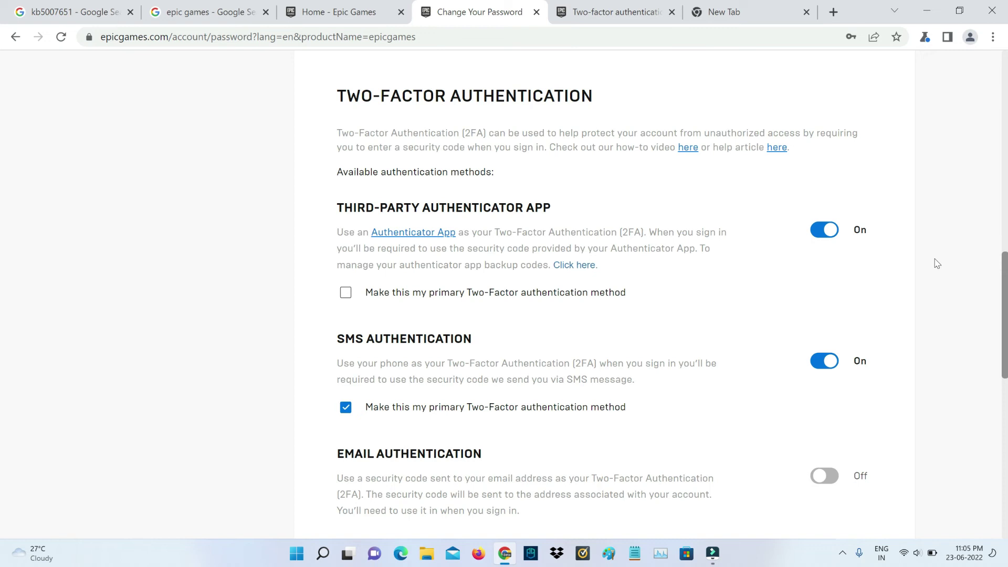
Switch on Email Authentication and submit the security code received by email
{"action": "scroll", "coordinate": [937, 263], "scroll_direction": "down", "scroll_amount": 3}
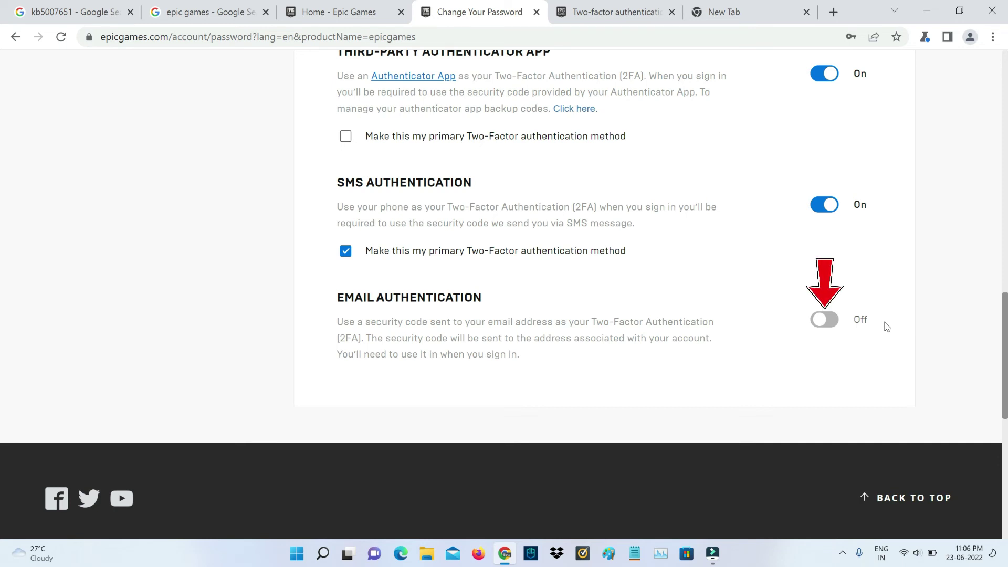
{"action": "left_click", "coordinate": [836, 322]}
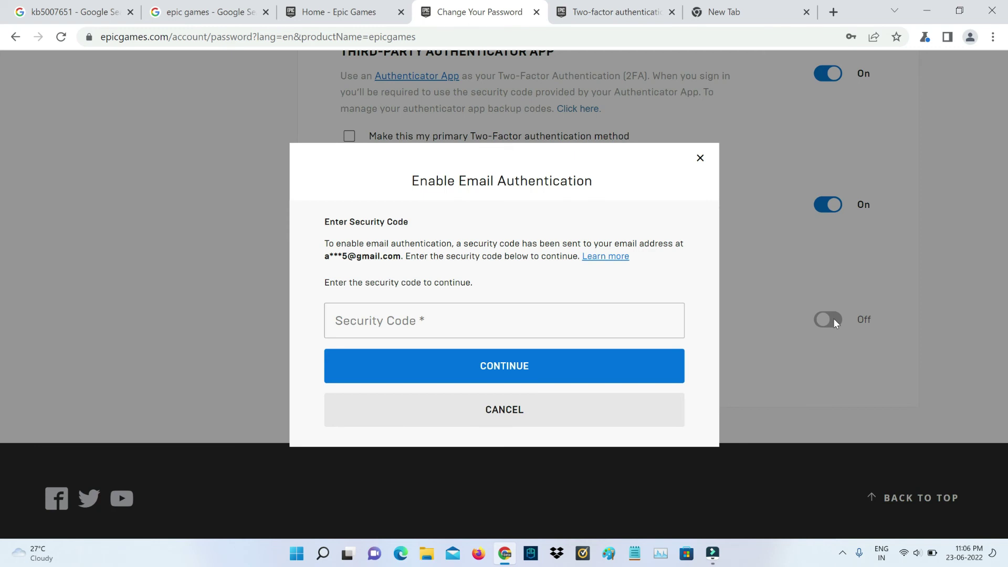
{"action": "left_click", "coordinate": [336, 321]}
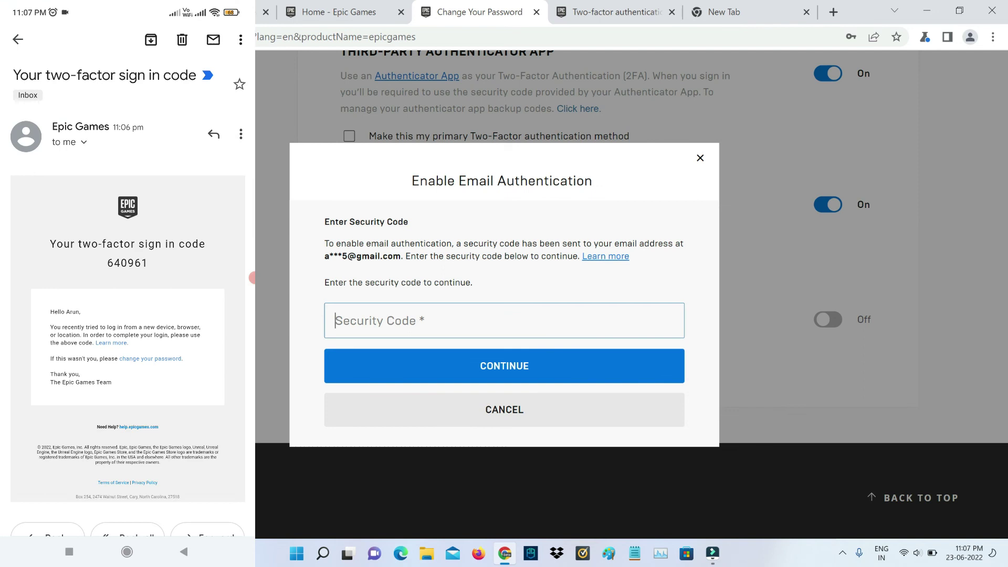
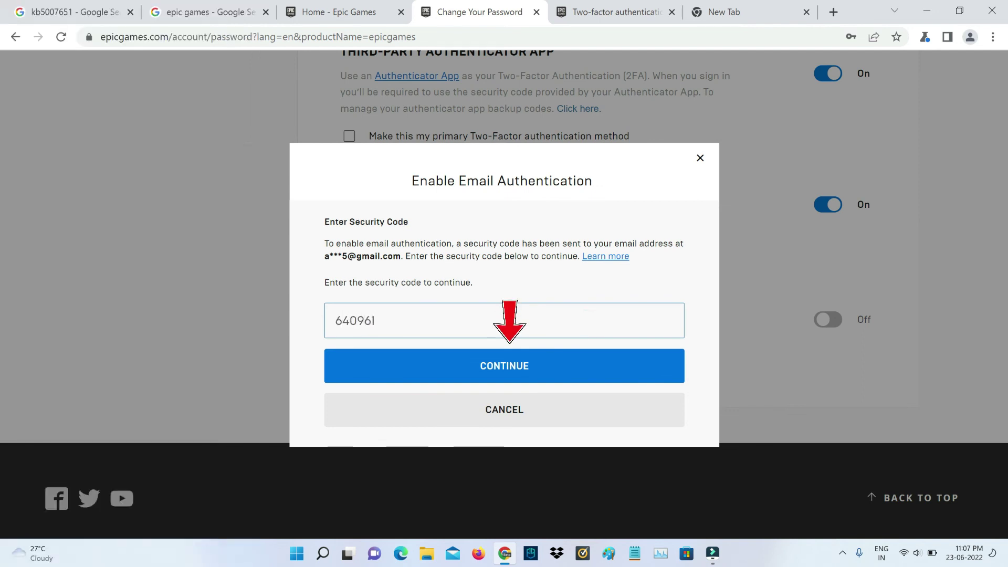
{"action": "left_click", "coordinate": [589, 371]}
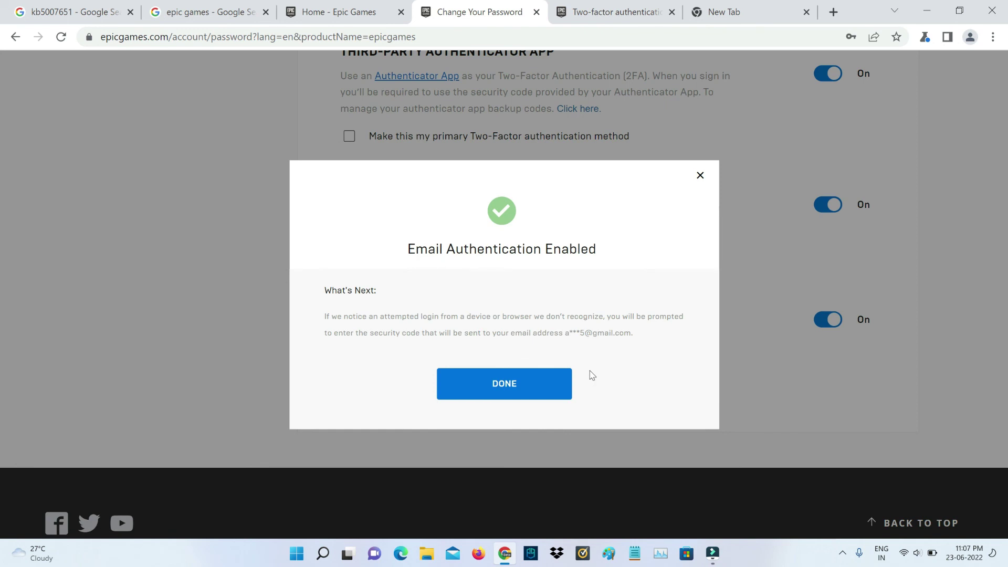
Dismiss the Email Authentication Enabled confirmation, leaving authenticator app, SMS and email two-factor On
{"action": "key", "text": "Escape"}
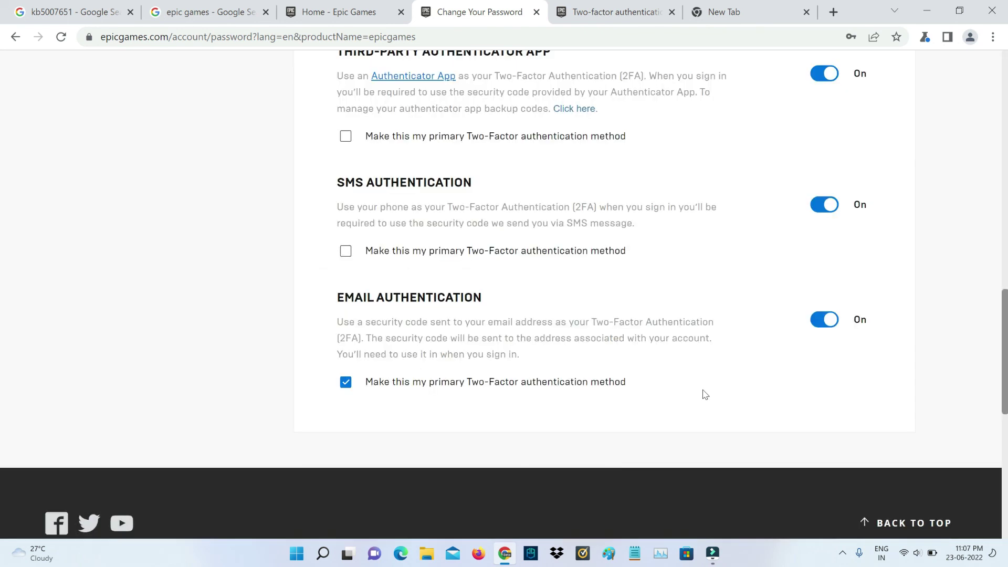